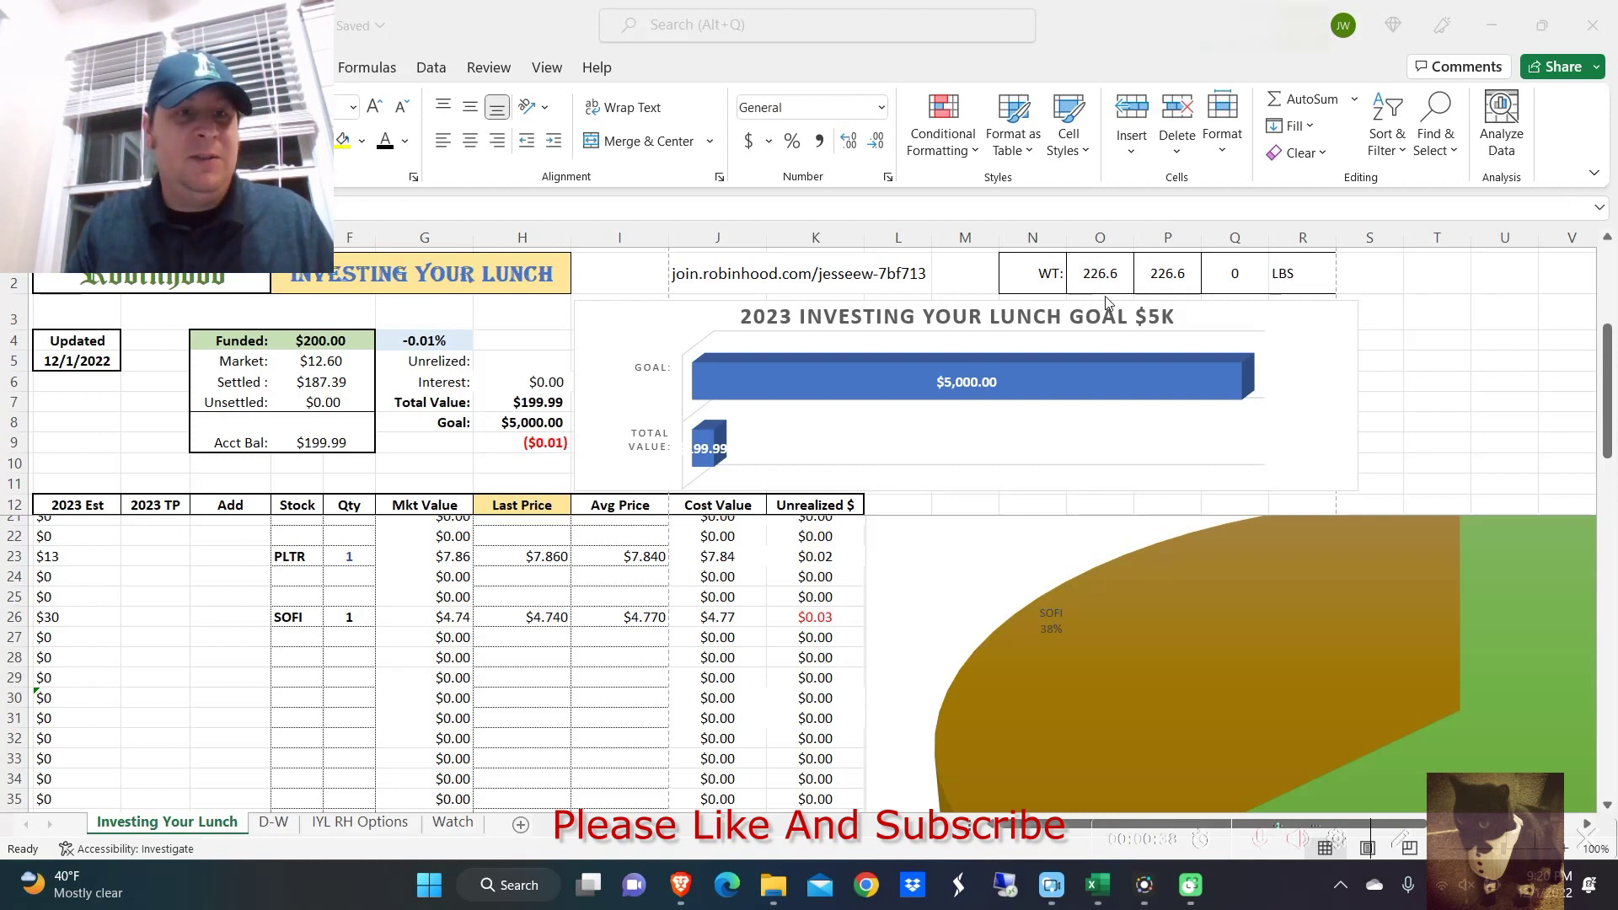
click(1031, 273)
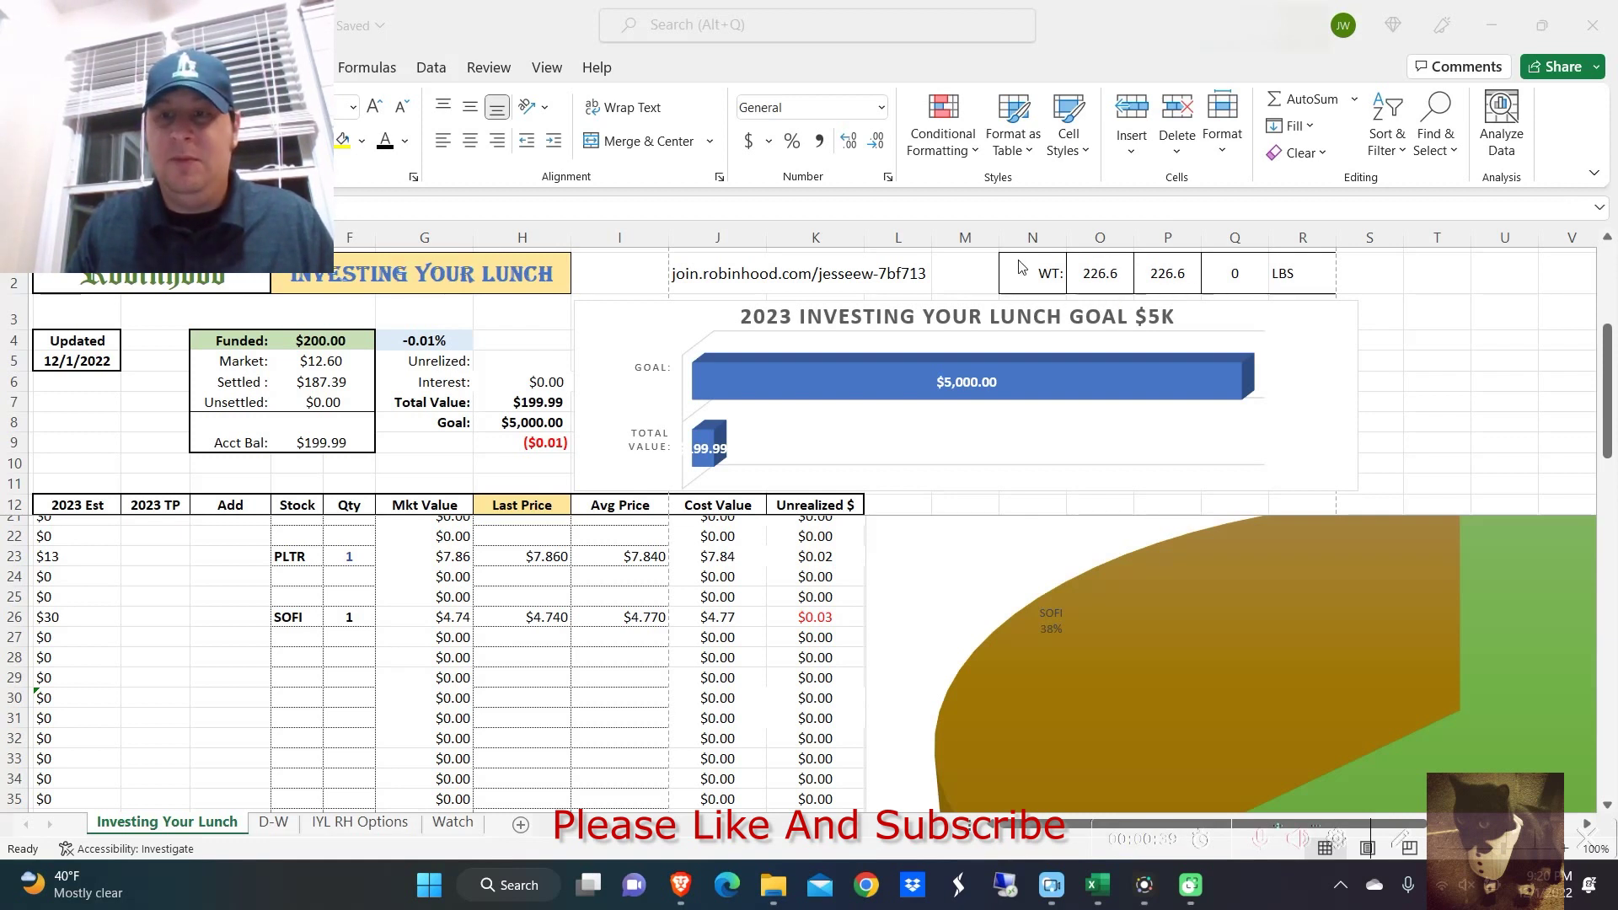
click(1099, 275)
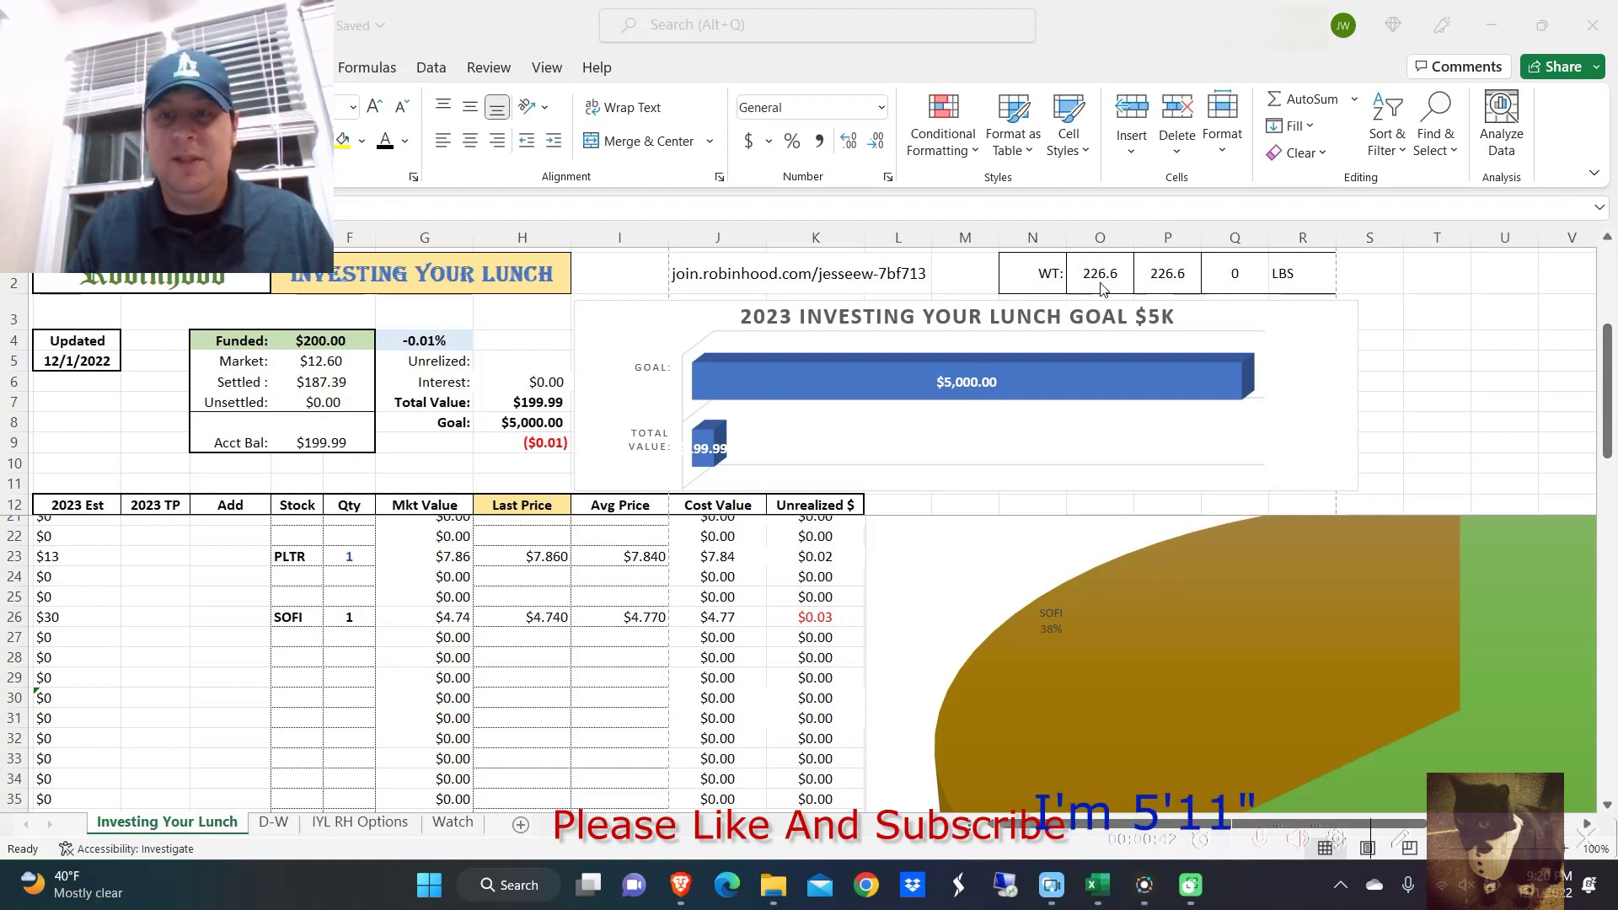